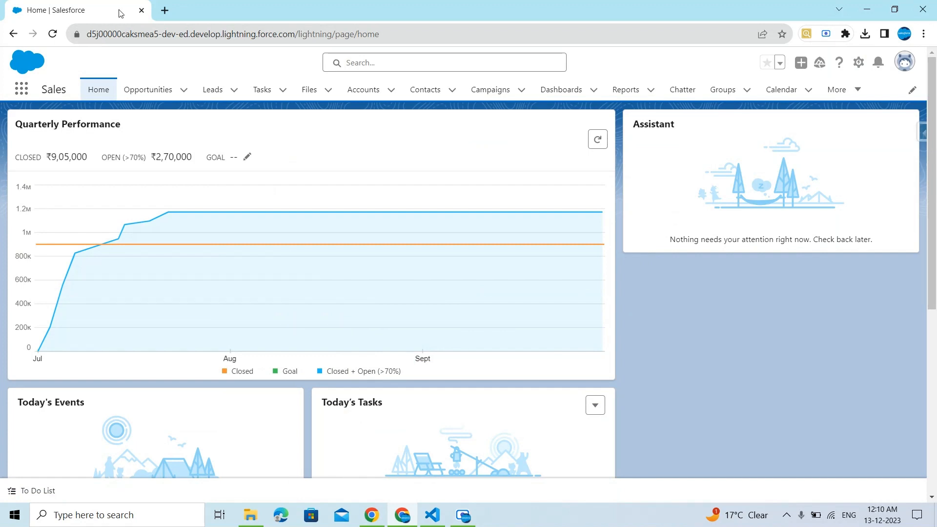
Step: Examine the org's current domain in the browser address bar
drag(89, 36, 227, 36)
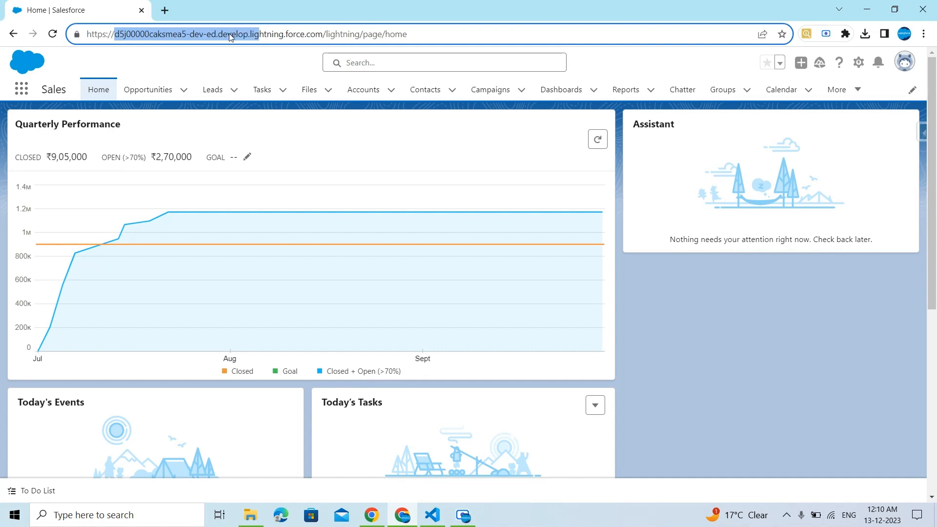
click(125, 39)
drag(114, 35, 210, 45)
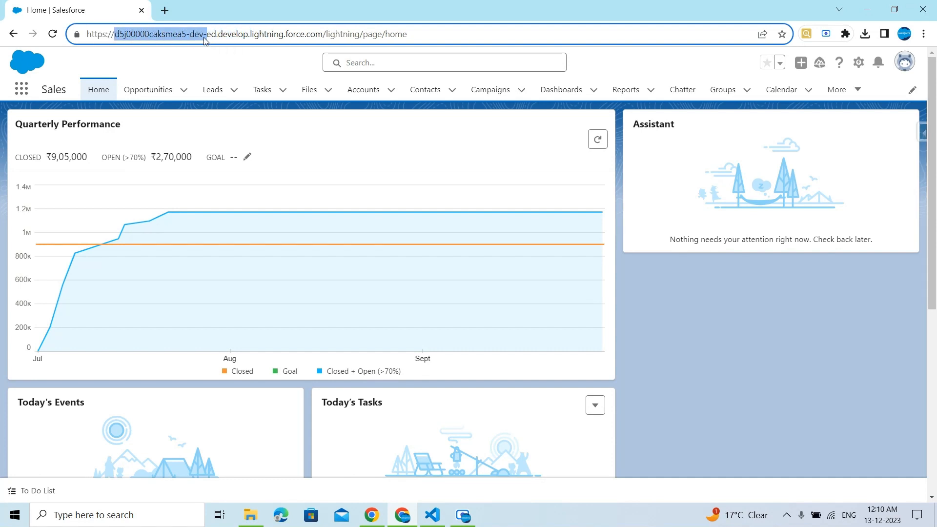
click(213, 57)
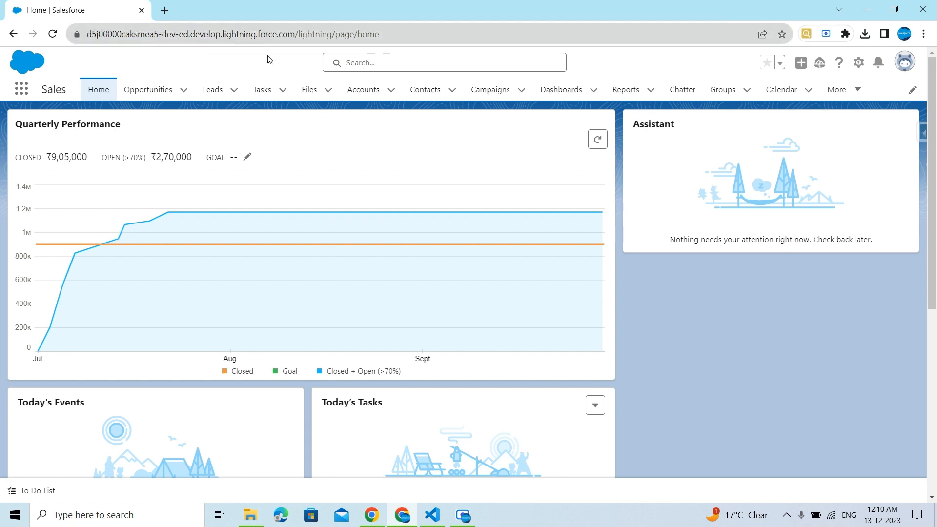
Step: Open Setup, search Quick Find for my domain, and open the My Domain page in a new tab
click(858, 62)
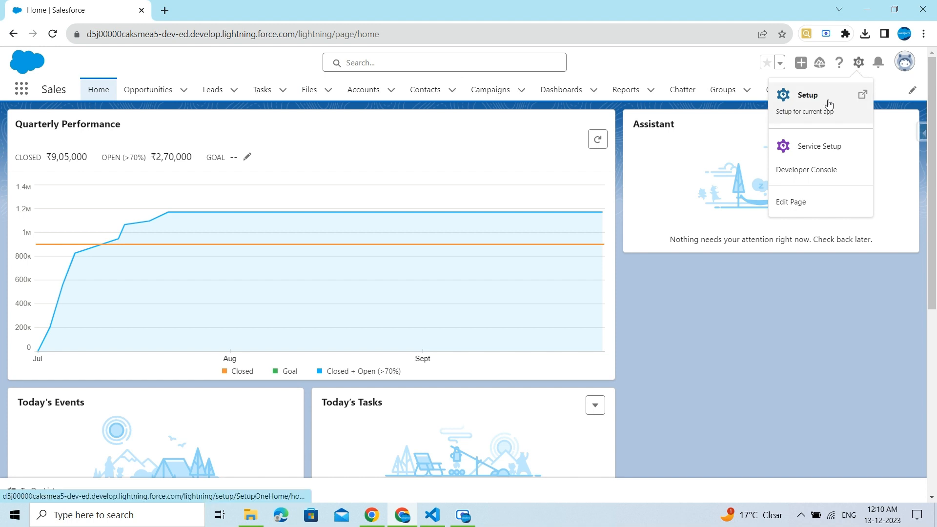
click(813, 104)
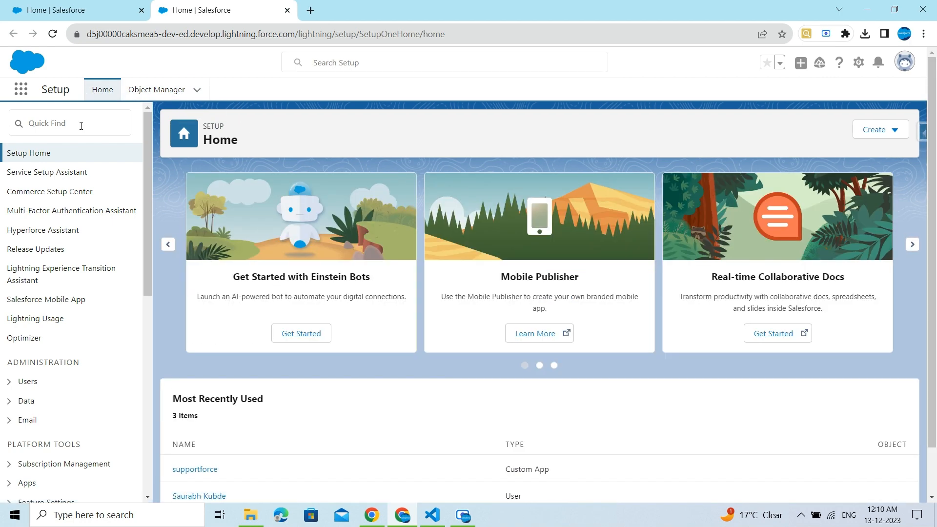
click(85, 126)
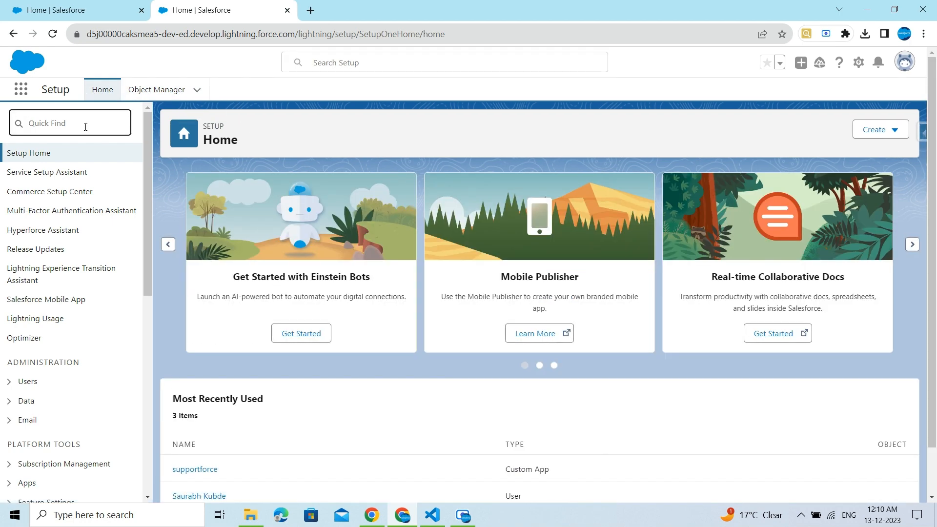
text(my domain)
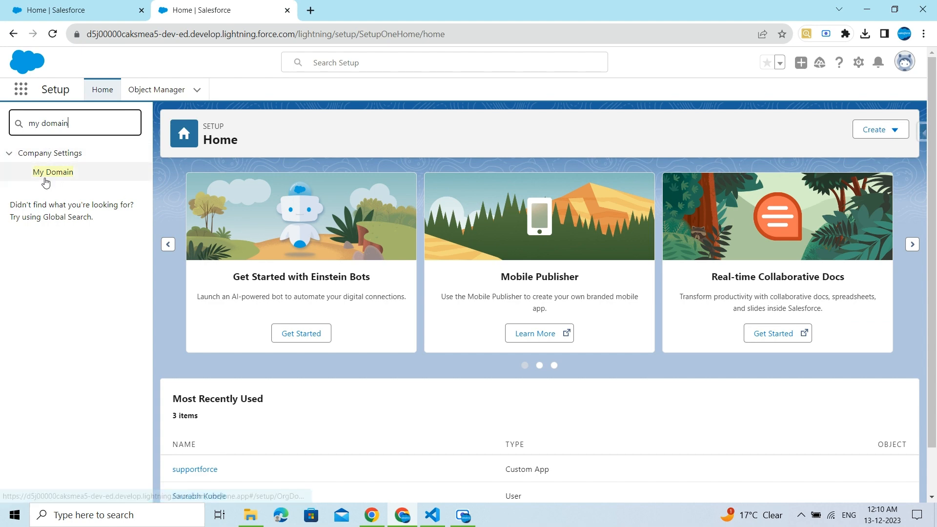
right_click(44, 173)
click(72, 180)
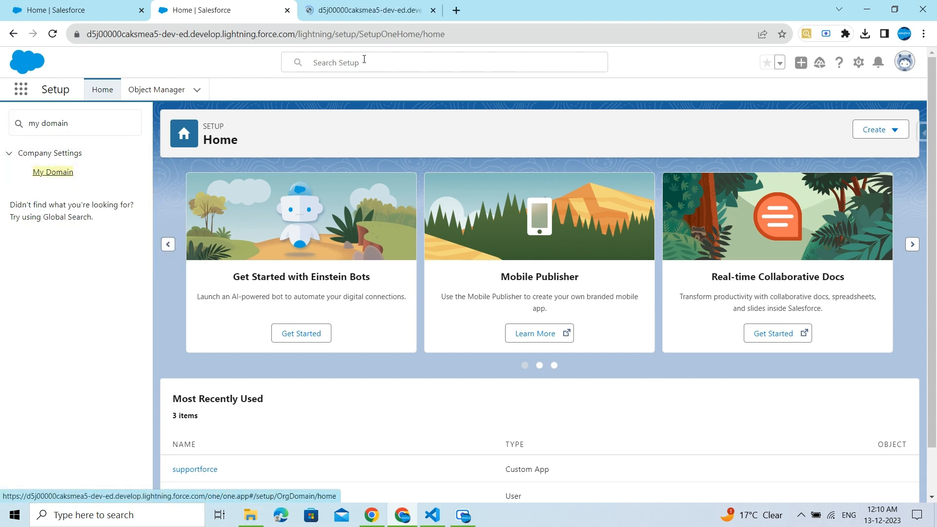
click(355, 10)
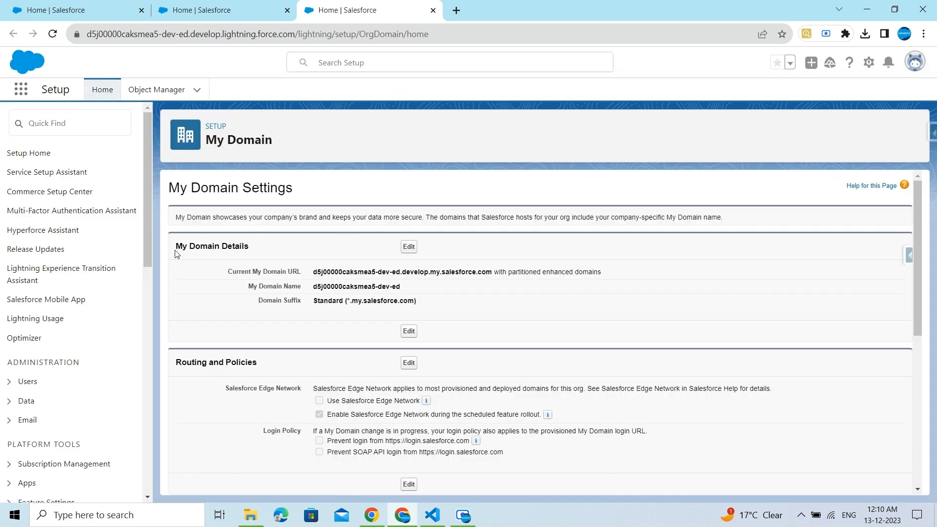
Step: Examine the current My Domain URL and My Domain Name under My Domain Details
drag(176, 249, 258, 253)
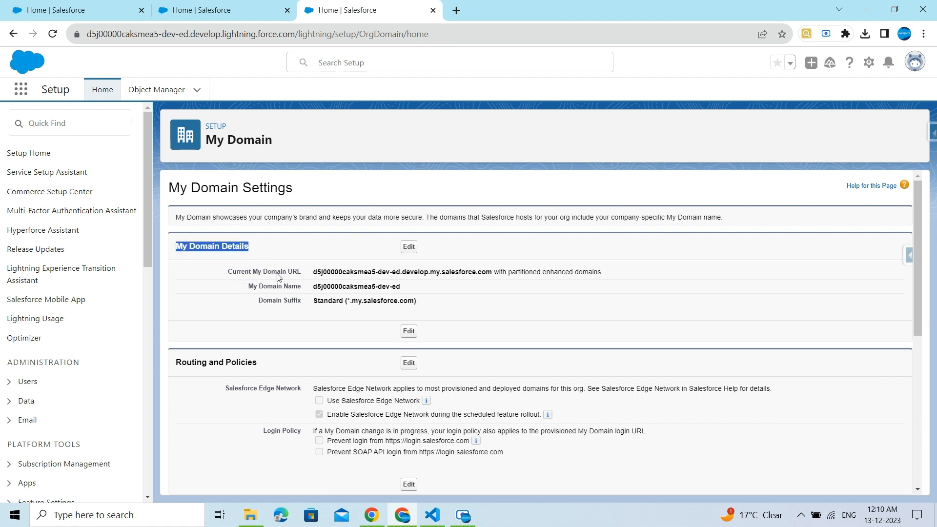
drag(314, 271, 384, 268)
click(384, 270)
drag(248, 287, 405, 292)
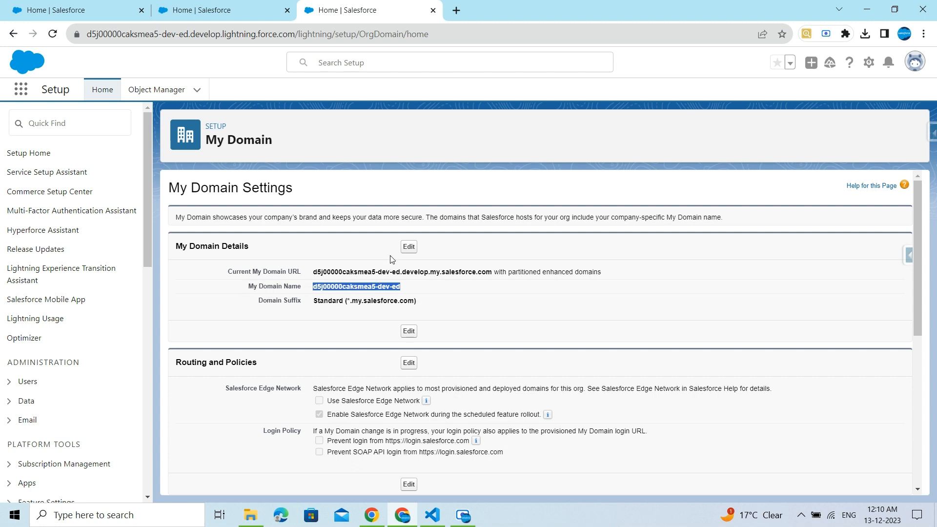
Step: Edit the My Domain details, replace the domain name with knowsalesforce, and check its availability
click(409, 247)
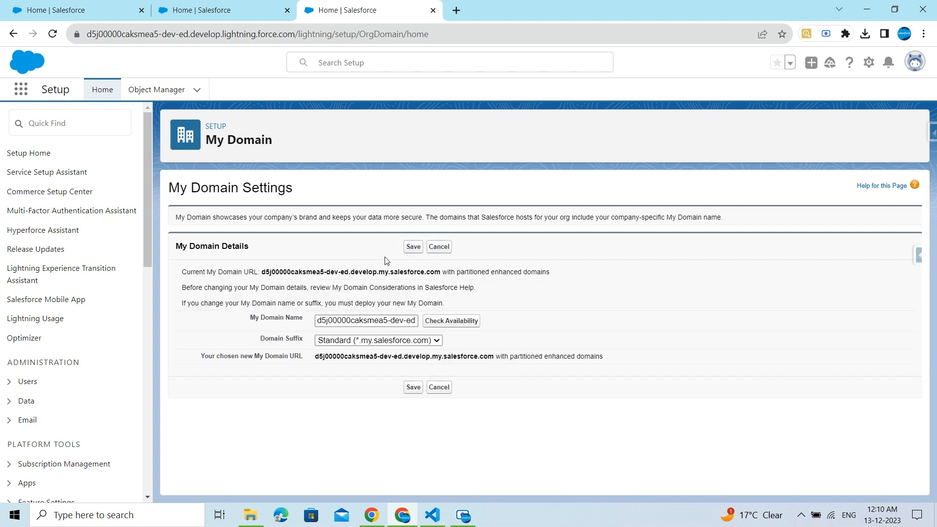
click(434, 251)
click(409, 247)
click(341, 321)
key(ctrl+a)
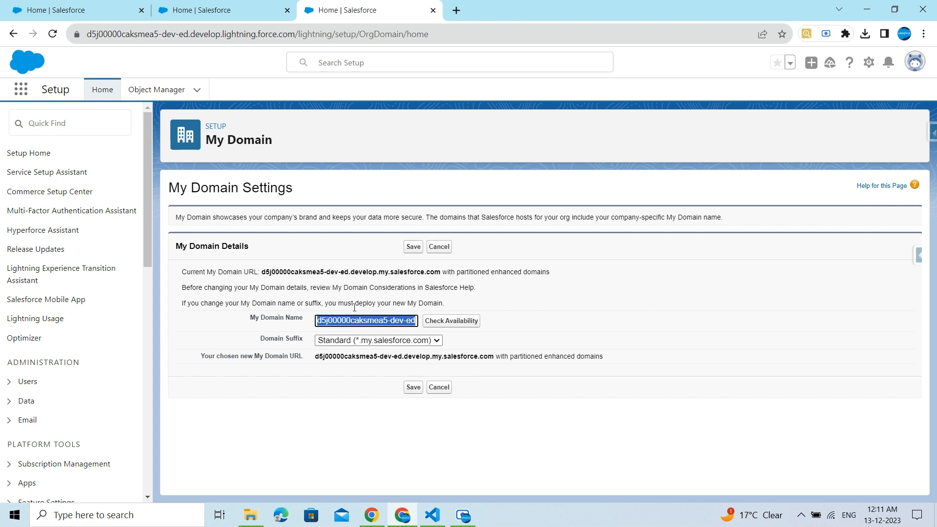
key(BackSpace)
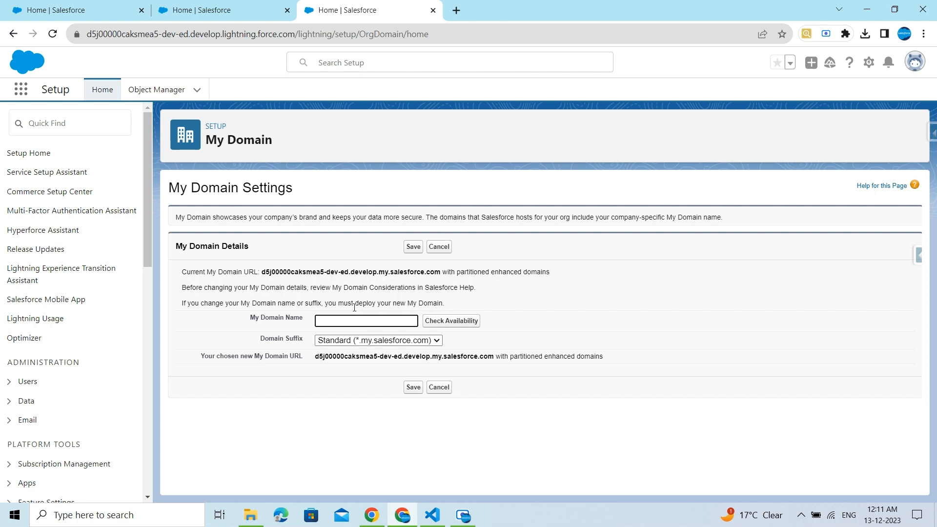
text(knowsalesforce)
click(444, 321)
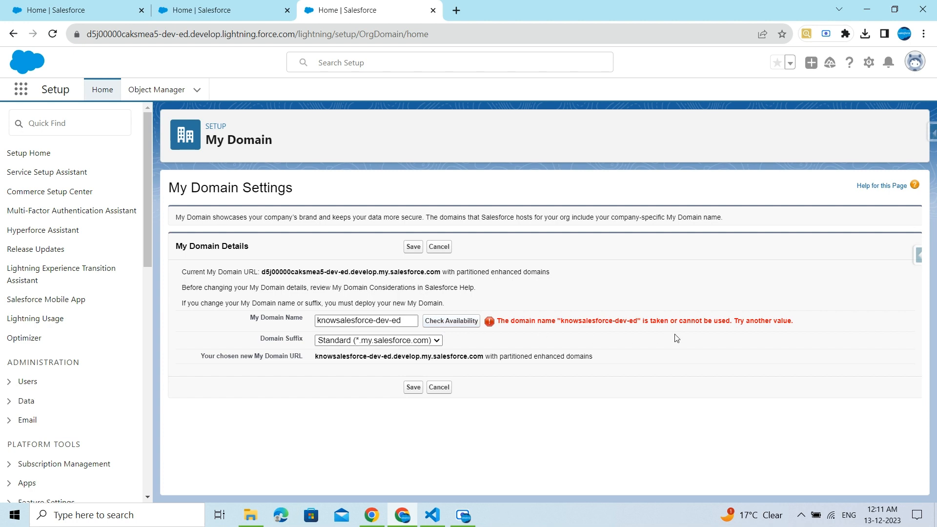
Step: Change the domain name to knowsalesforcesk-dev-ed and check its availability
click(373, 322)
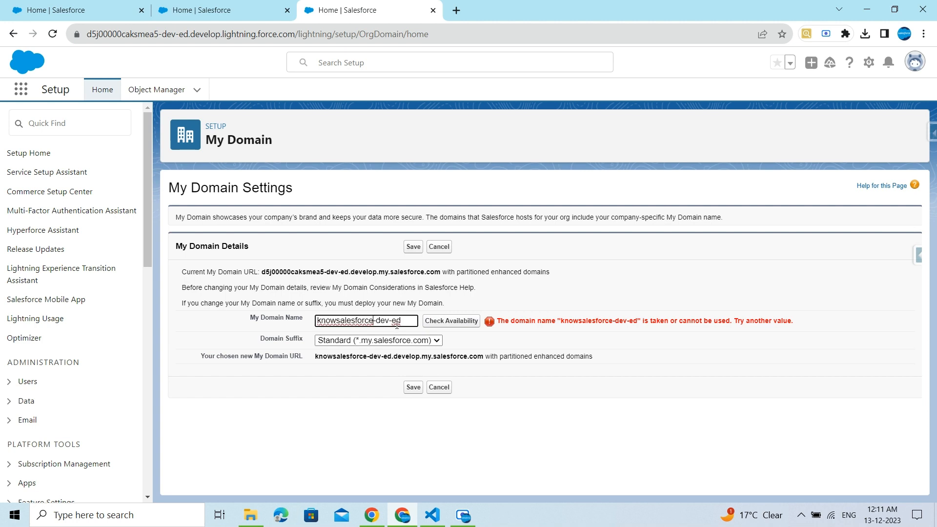
text(sk)
click(441, 321)
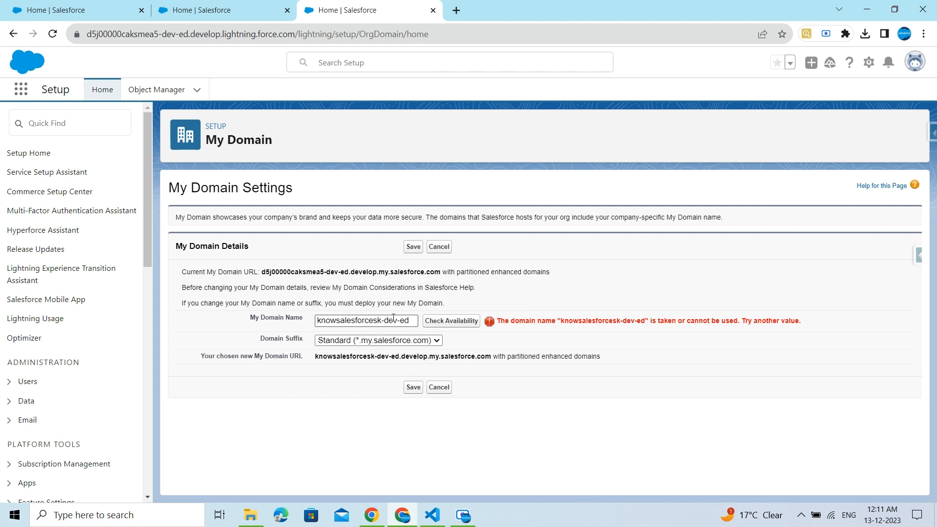
Step: Change the domain name to sknowsalesforcek-dev-ed and check its availability
click(377, 321)
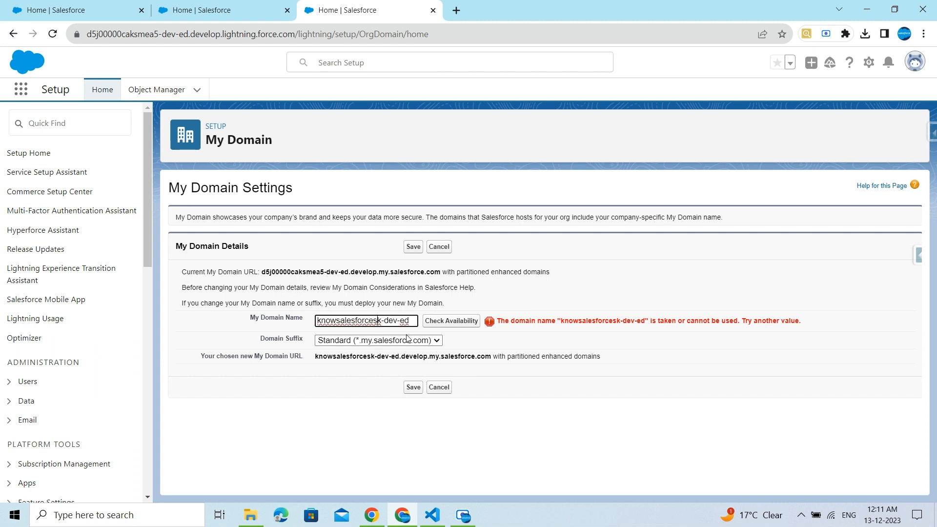
key(BackSpace)
text(k)
key(BackSpace)
text(s)
click(447, 321)
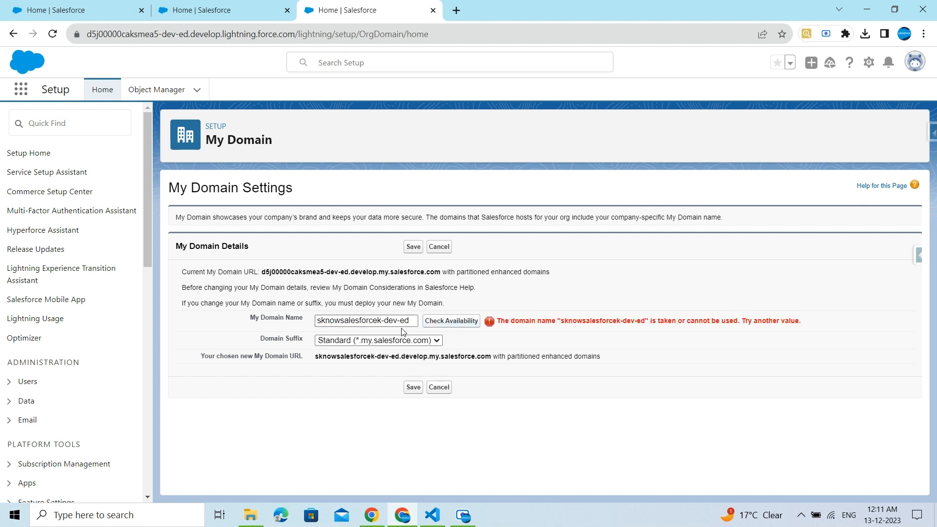
Step: Change the domain name to knowsalesforce17-dev-ed and check its availability
click(387, 318)
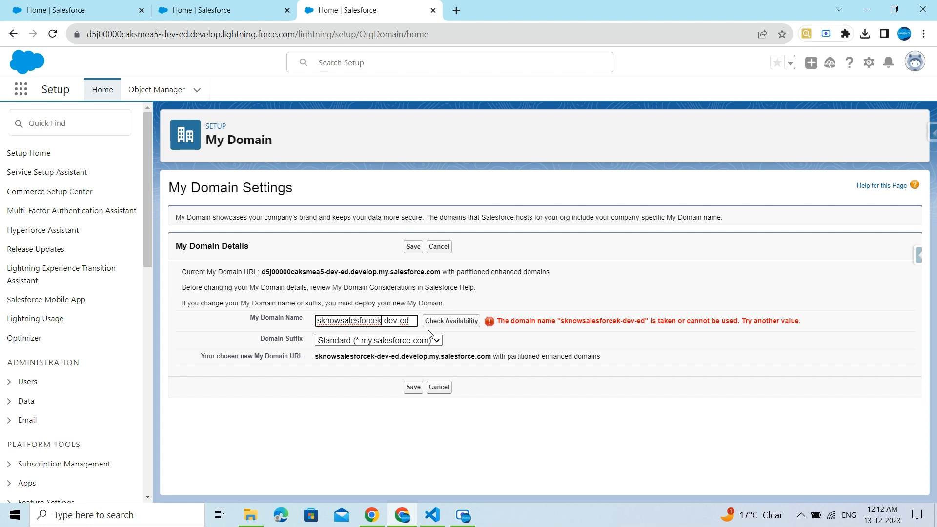
key(BackSpace)
text(17)
key(BackSpace)
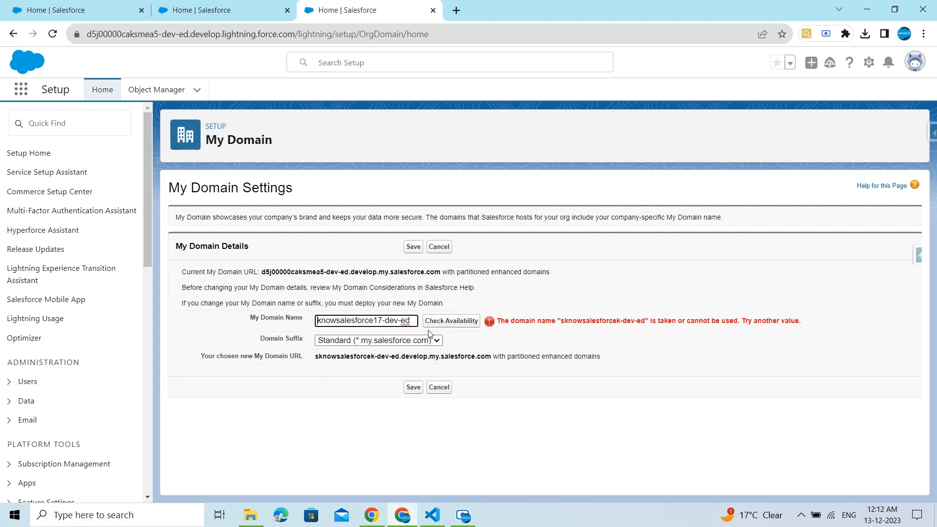
click(450, 323)
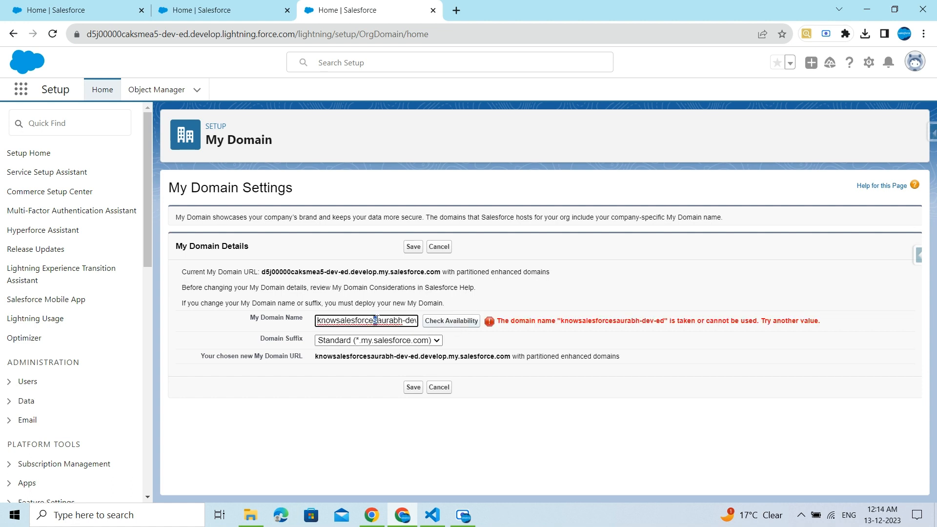
Step: Prefix the domain name with the user's first name instead and check its availability
drag(373, 320, 403, 320)
key(BackSpace)
click(318, 320)
text(saurabh)
click(434, 323)
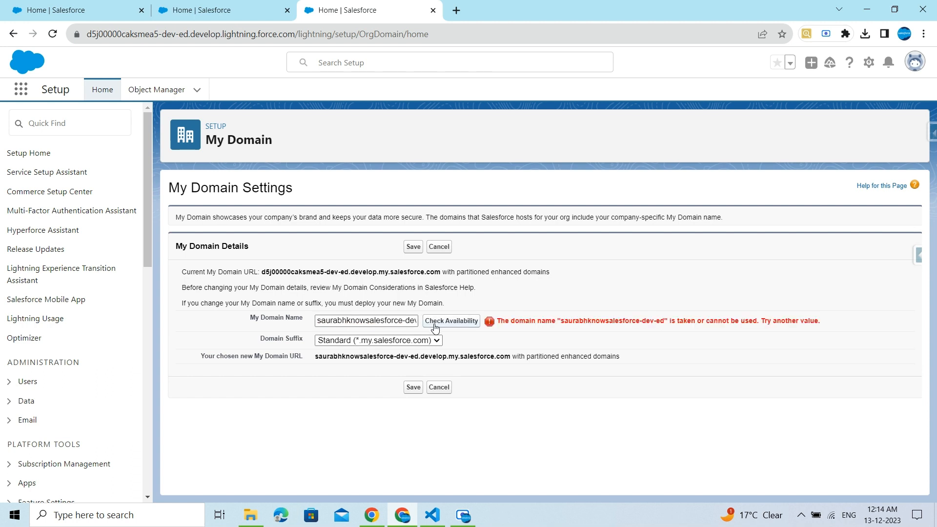
click(435, 326)
Step: Replace the domain name's start with the user's surname followed by salesforce and check its availability
drag(403, 321, 316, 325)
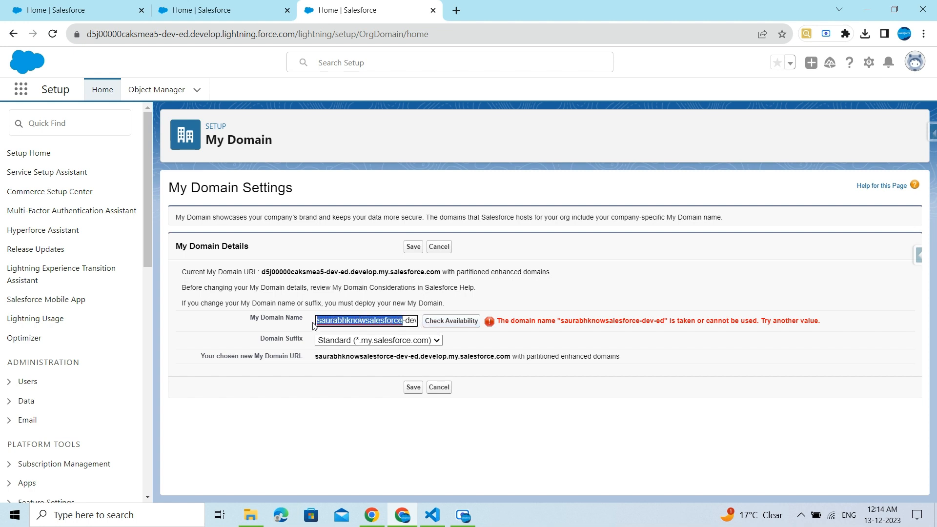
text(kubde)
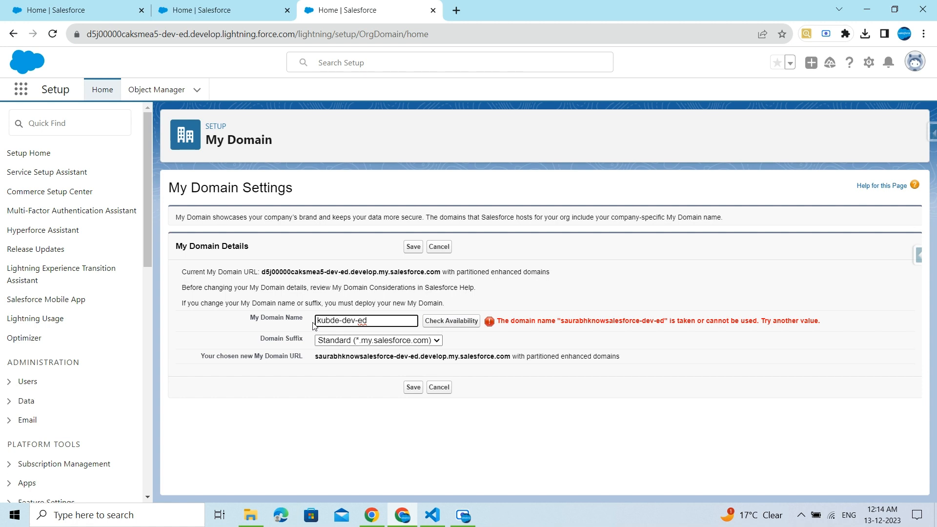
text(salesforce)
click(439, 320)
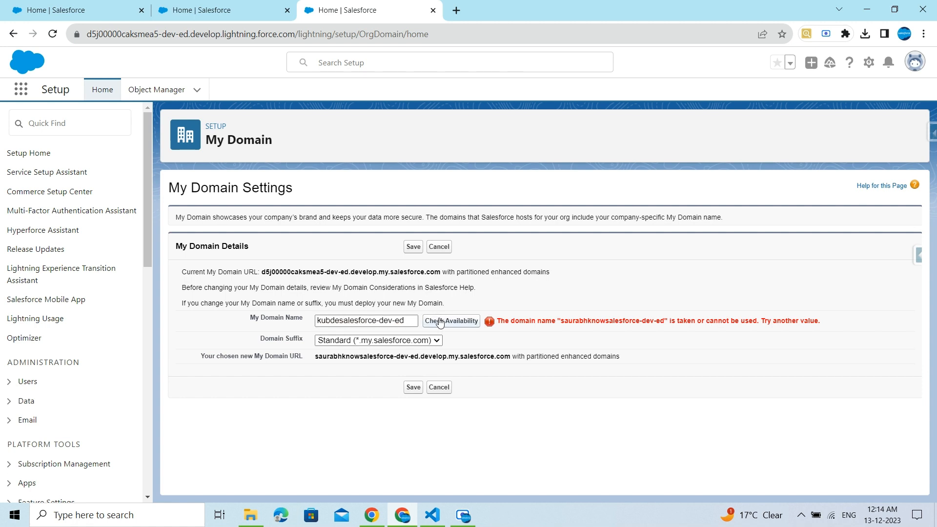
click(411, 322)
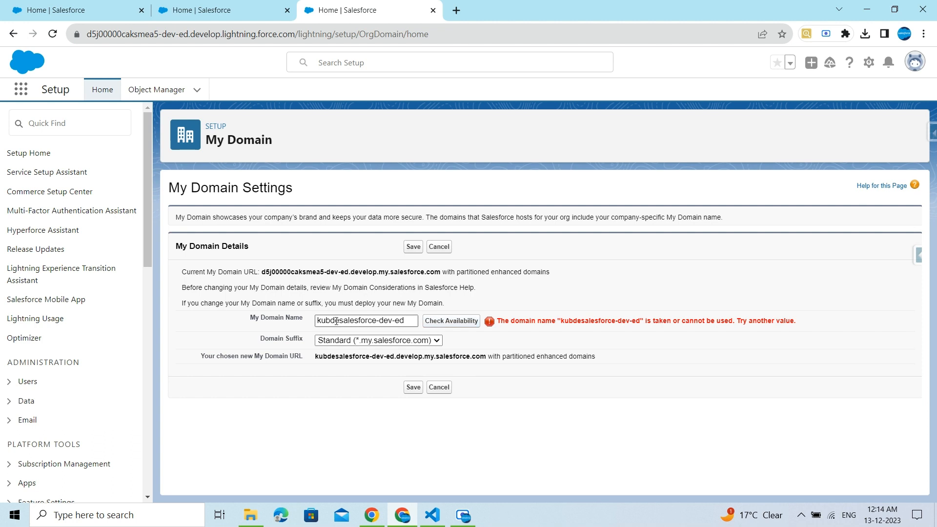
Step: Change the domain name to the user's surname followed by first name and check its availability
drag(340, 321, 377, 321)
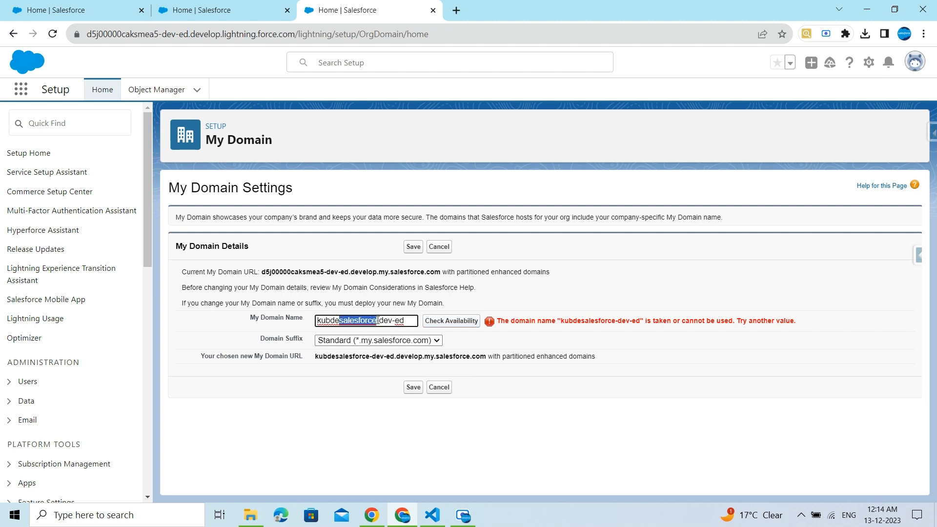
text(saurah)
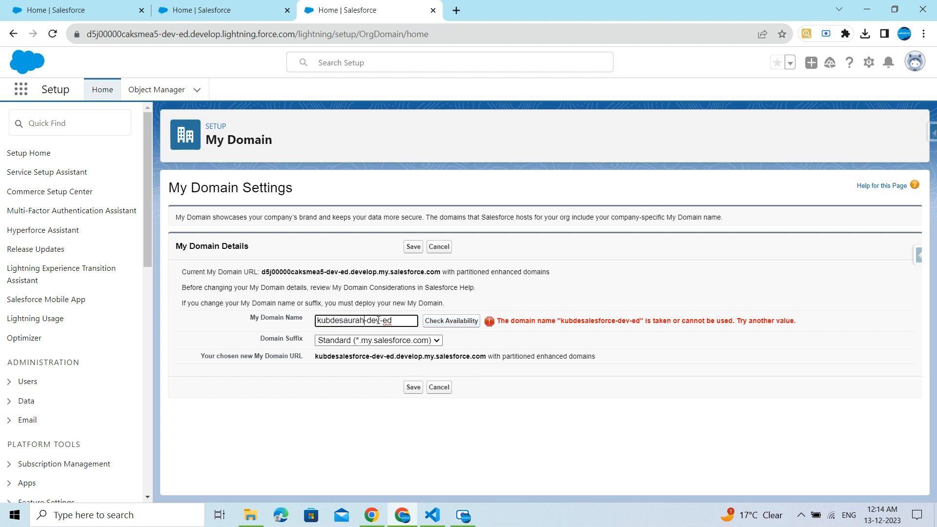
key(BackSpace)
text(bh)
click(430, 323)
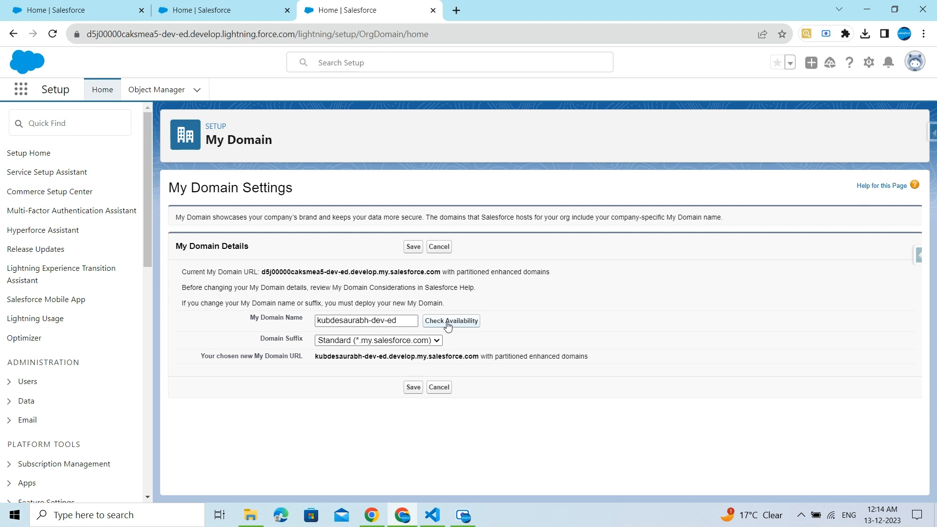
click(448, 323)
Step: Save the kubdesaurabh-dev-ed domain name and confirm submitting the new domain for provisioning
click(410, 248)
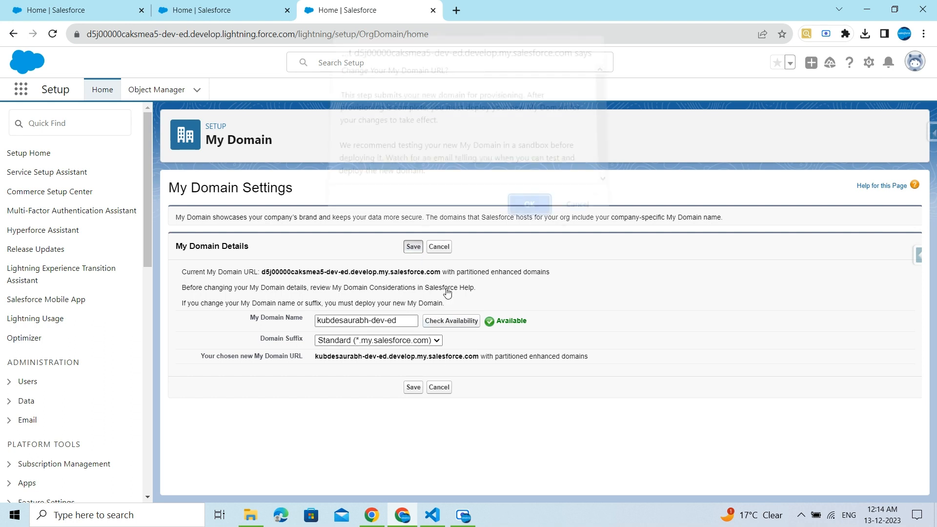
click(521, 209)
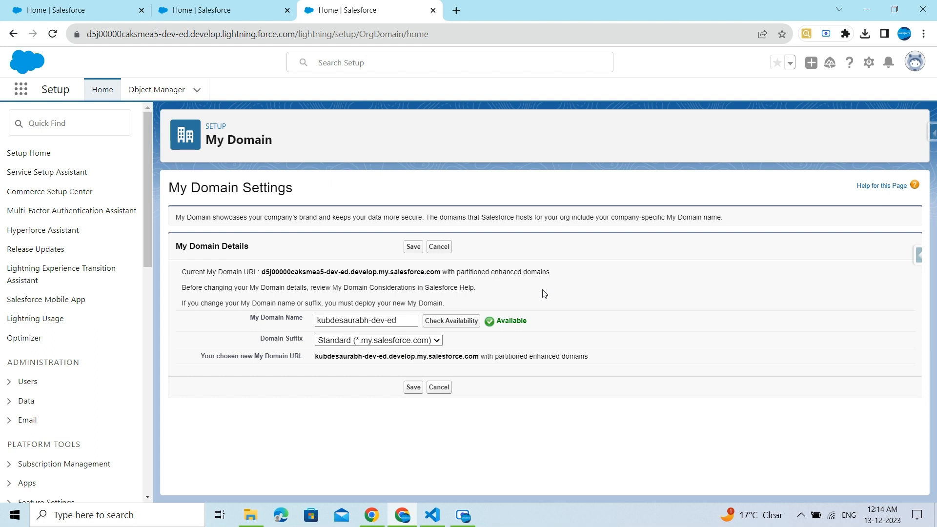
click(414, 247)
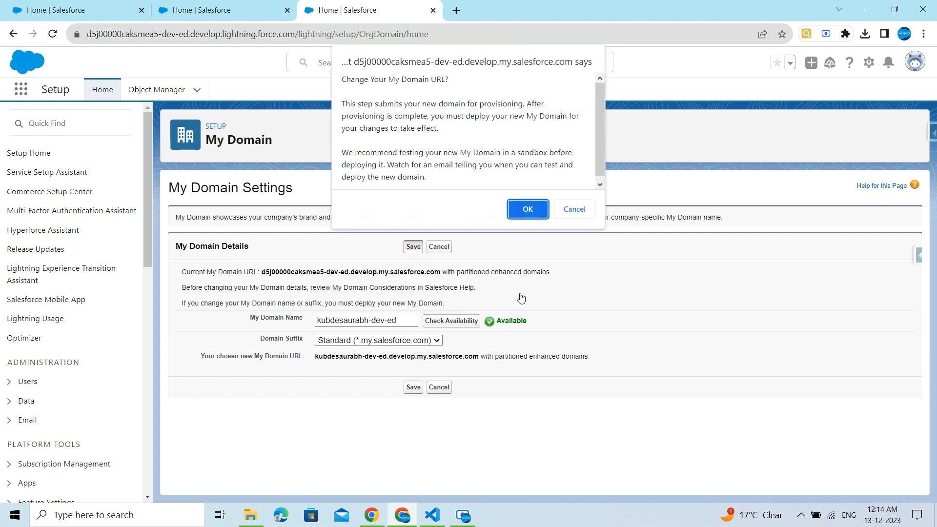
click(524, 208)
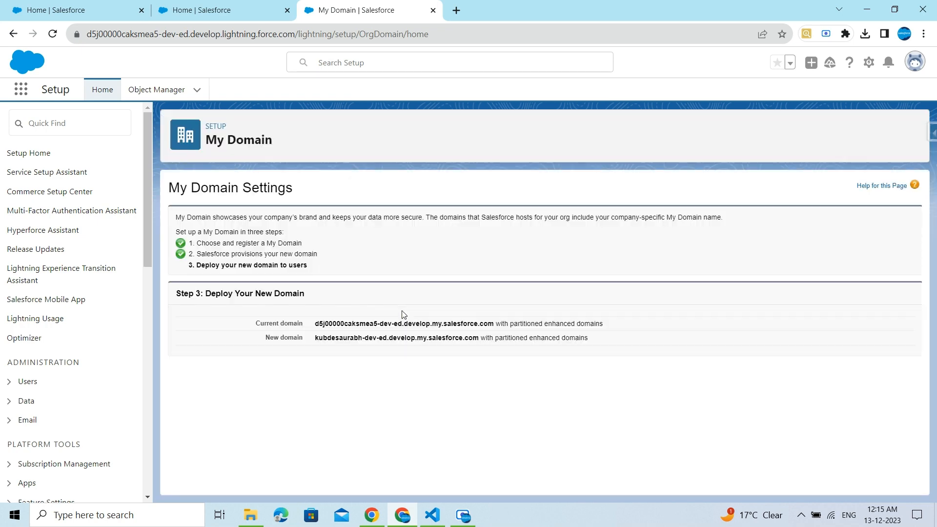
Step: Deploy the new domain to users
scroll(403, 314, down, 1)
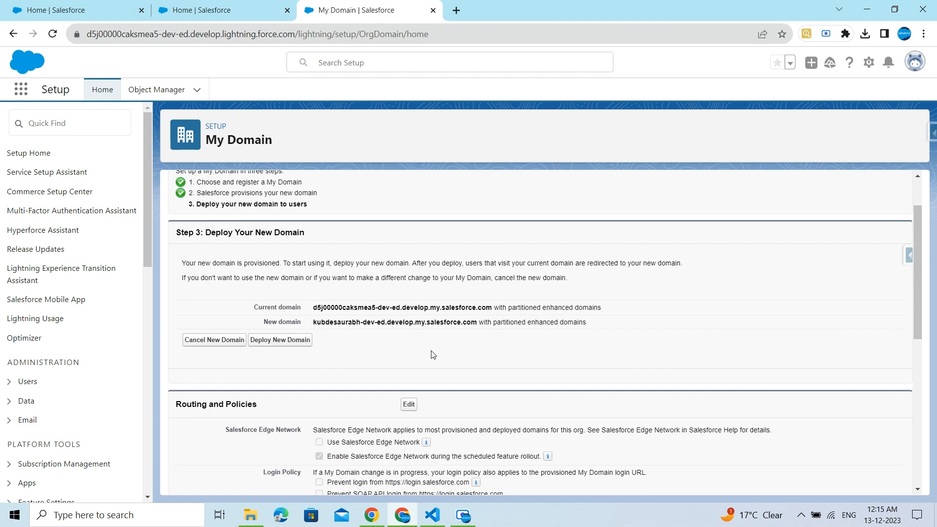
scroll(433, 355, down, 1)
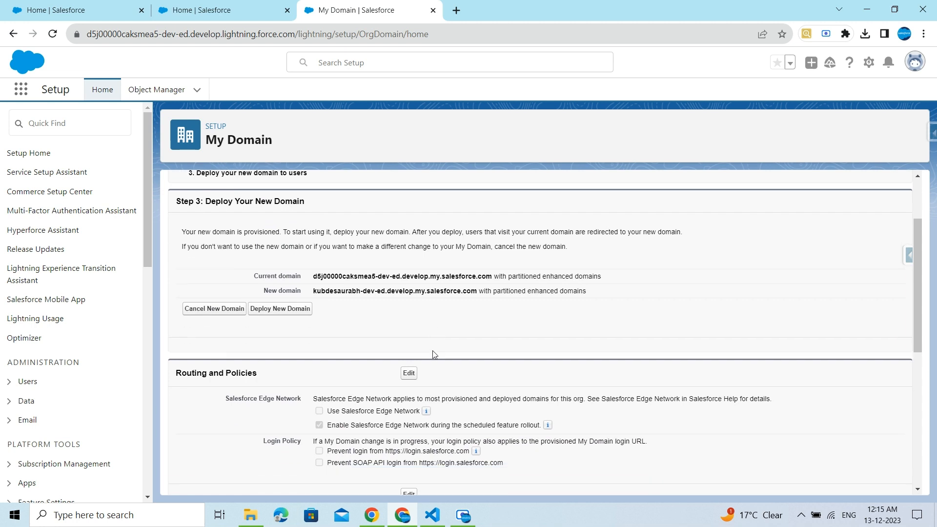
click(281, 281)
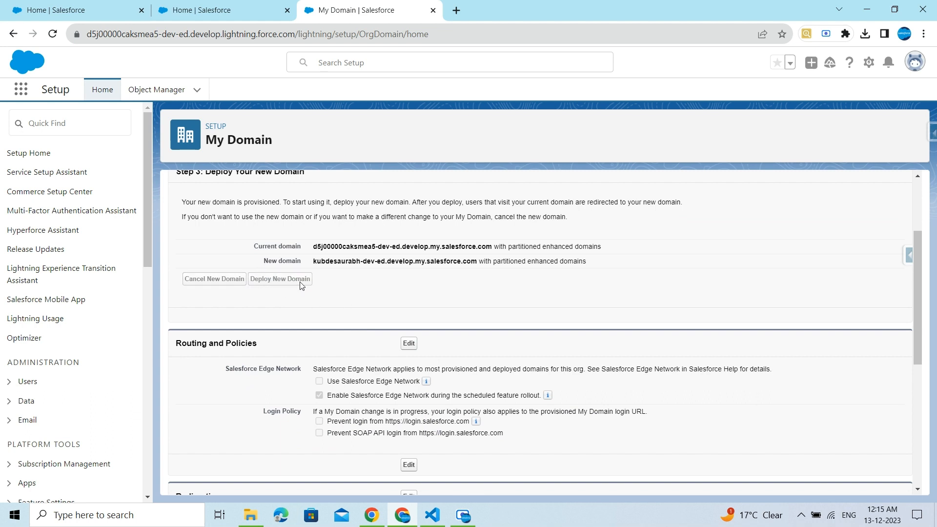
scroll(350, 294, up, 3)
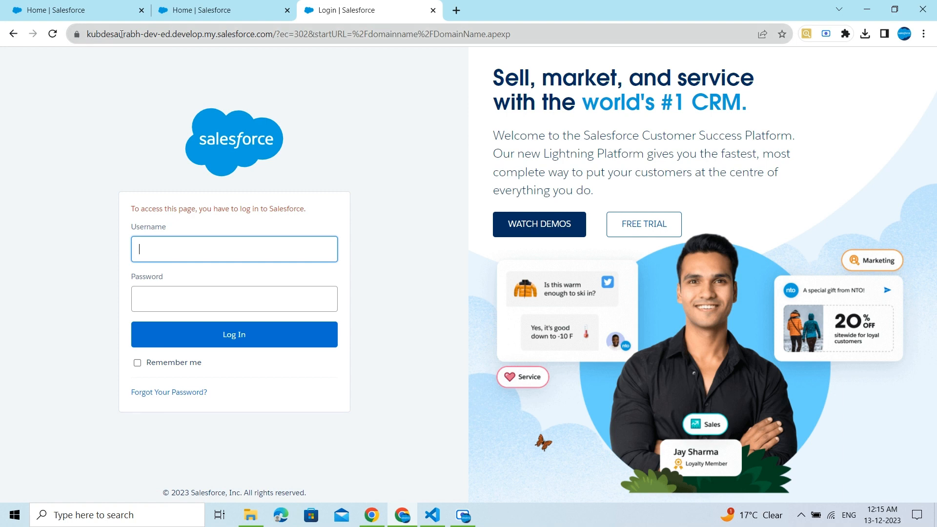
Step: Compare the old and new domain names in the address bars of the open tabs
click(170, 11)
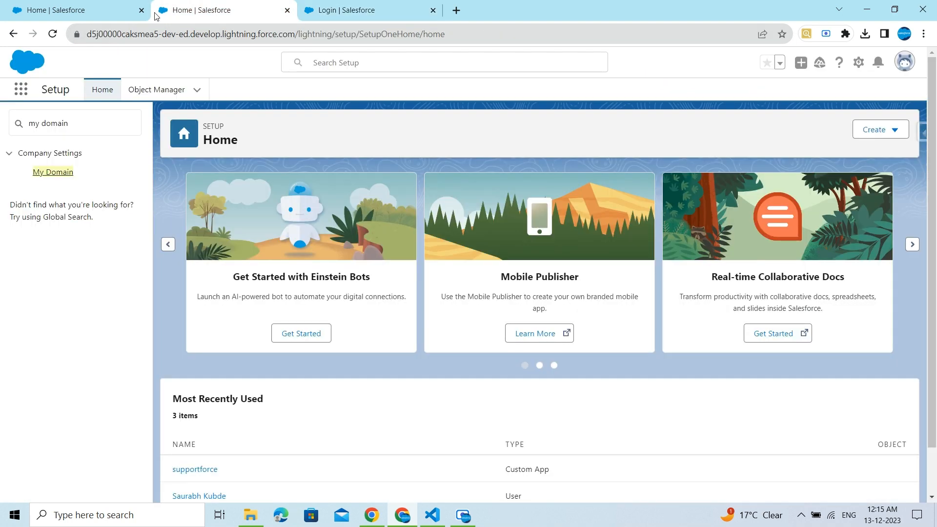
double_click(88, 34)
key(ctrl+Tab)
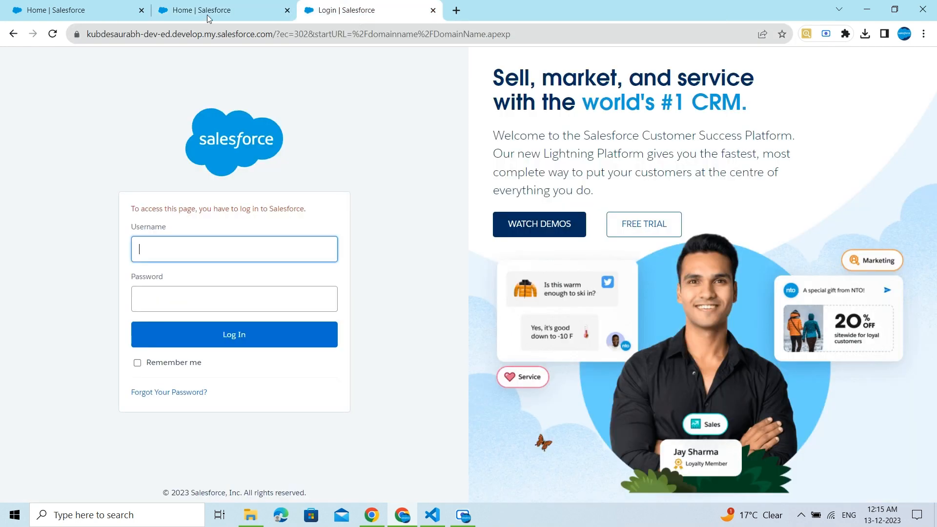
drag(87, 34, 145, 34)
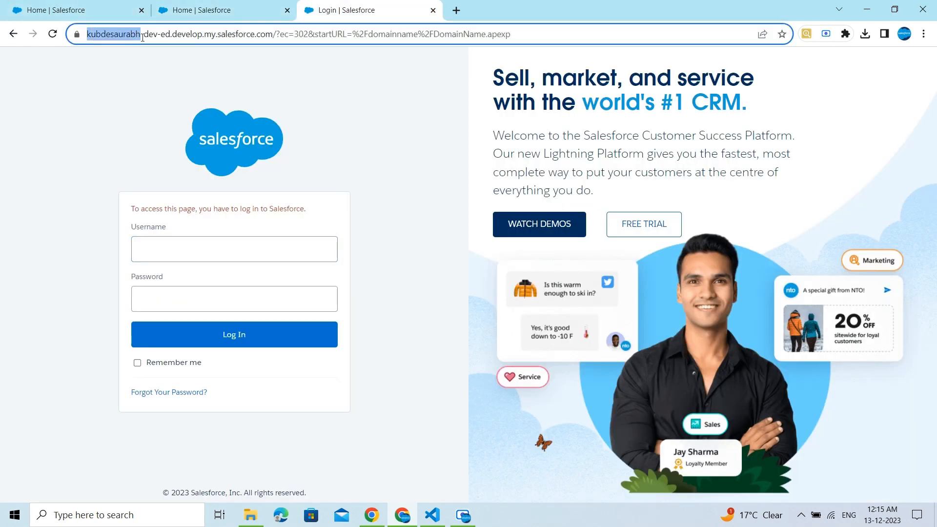
click(198, 10)
click(362, 10)
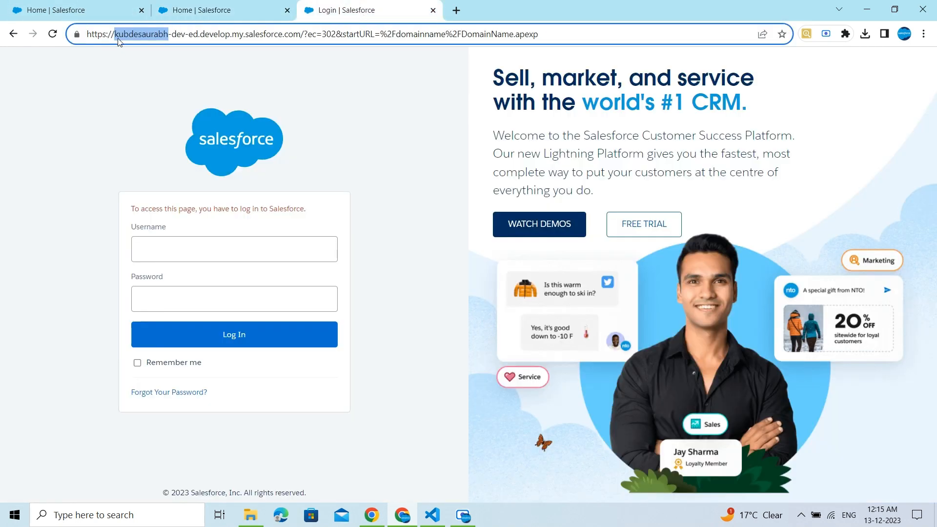
click(228, 10)
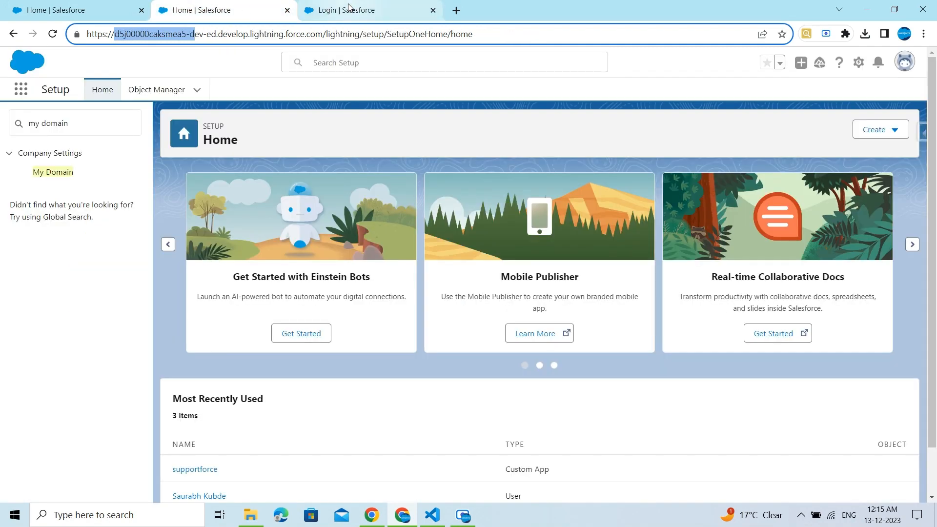
click(349, 8)
Step: Log in to the new domain using the saved username and password
click(223, 245)
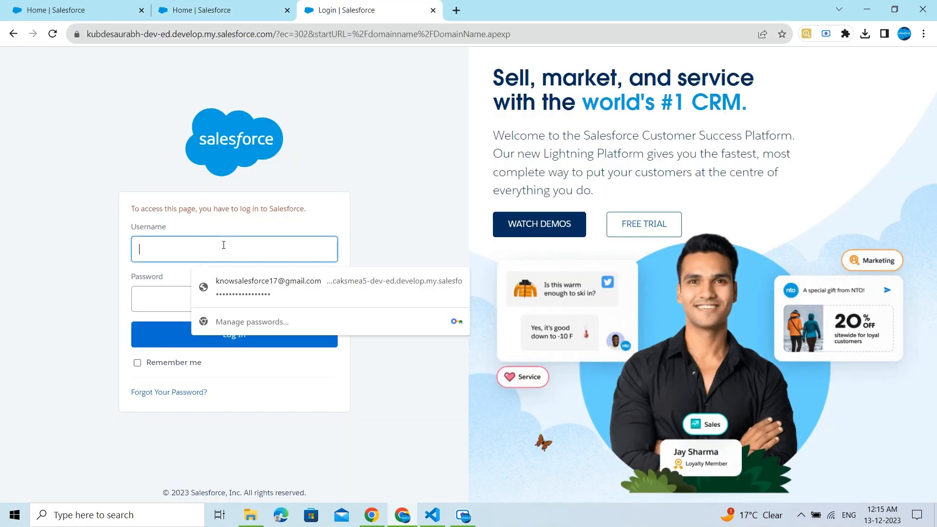
click(249, 295)
click(241, 335)
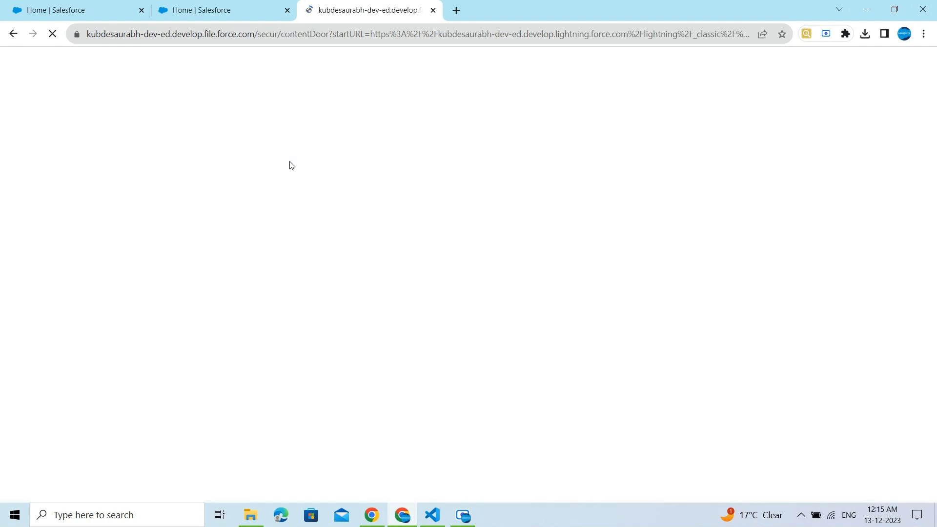
Step: Close the tabs still on the old domain and open Object Manager in a new tab
click(286, 10)
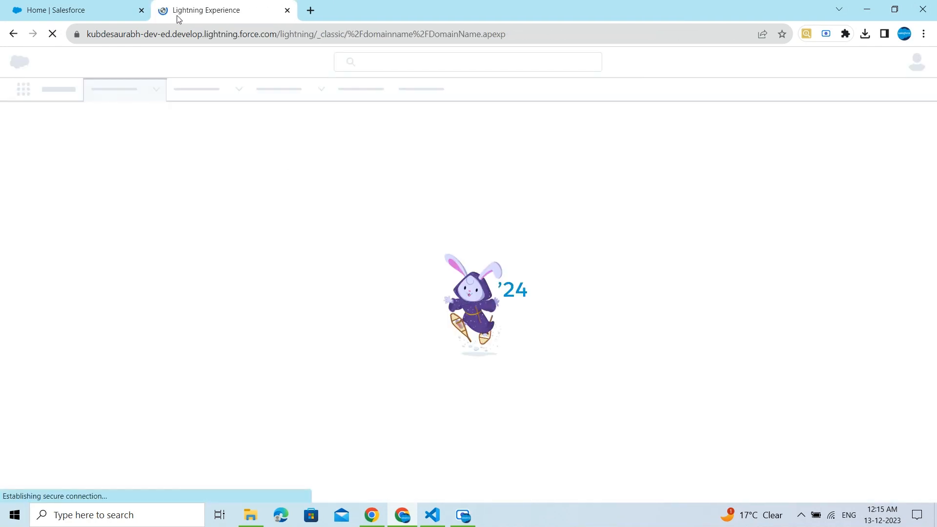
click(141, 10)
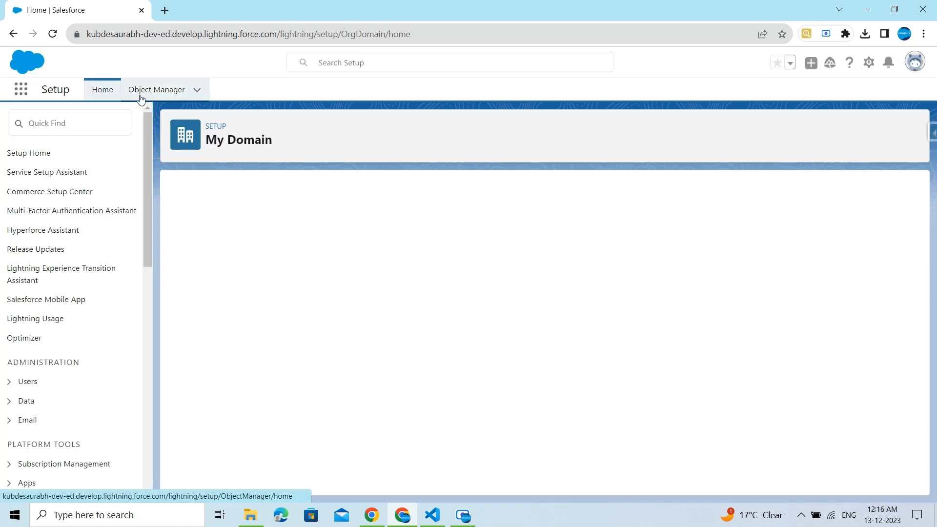
right_click(140, 98)
click(160, 101)
click(199, 12)
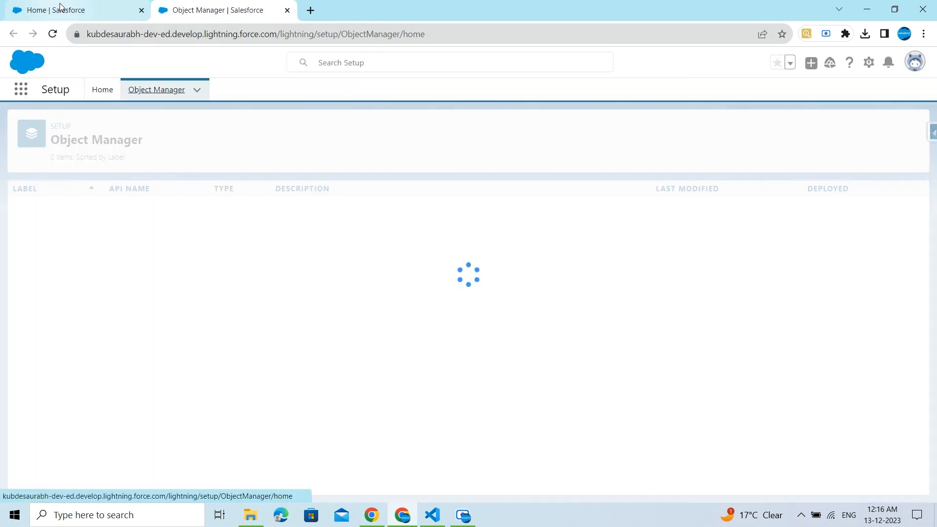
Step: Review the updated My Domain details and the new domain URLs in both tabs
click(62, 6)
click(208, 8)
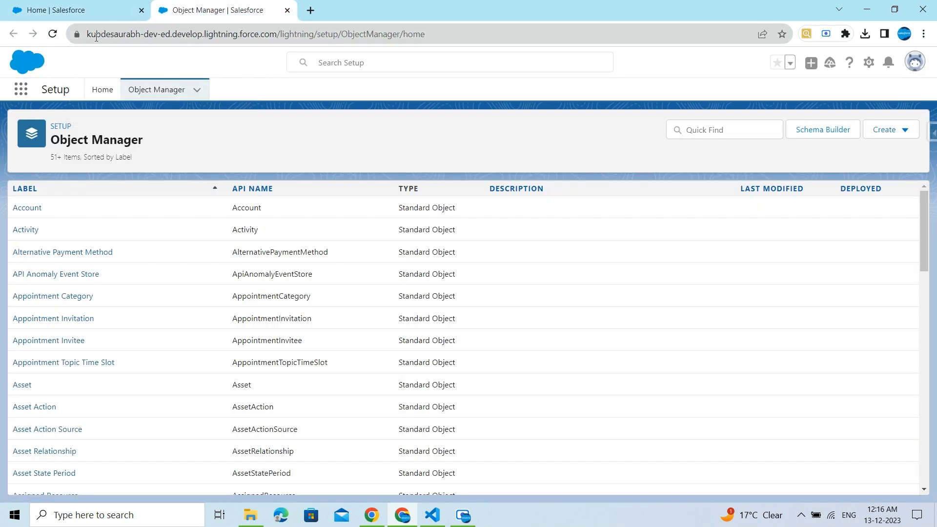
click(73, 10)
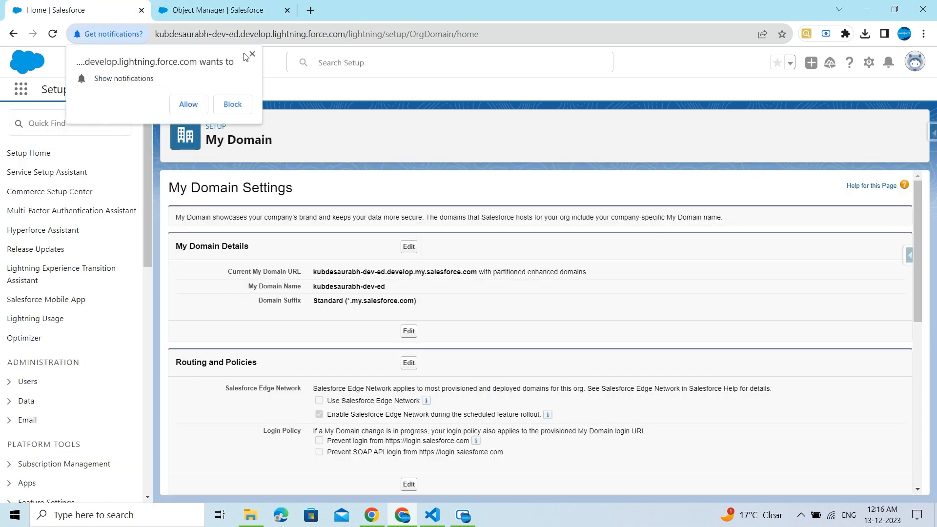
click(252, 54)
scroll(299, 302, down, 3)
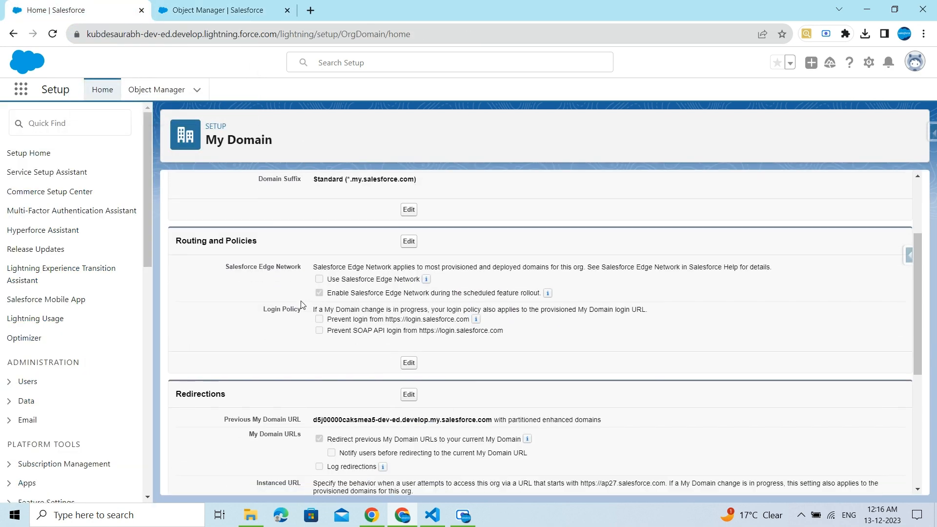
scroll(302, 303, up, 3)
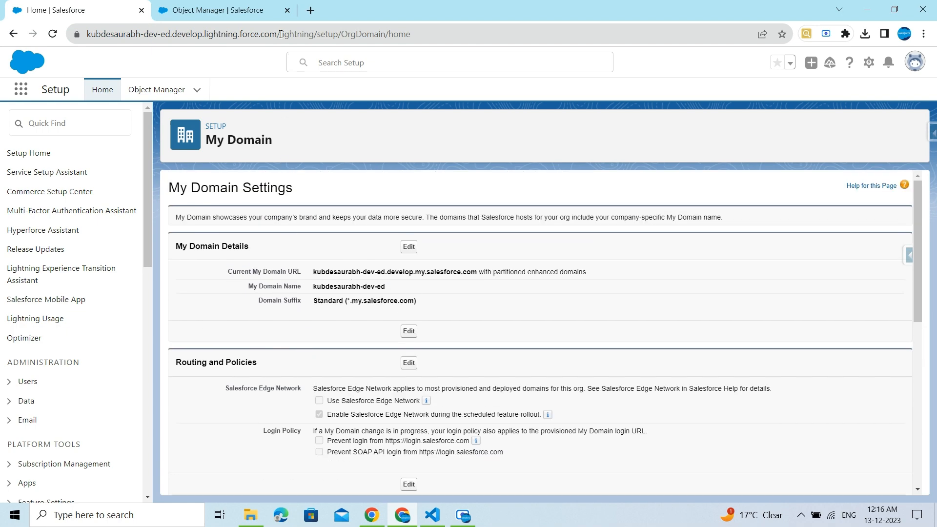
click(222, 11)
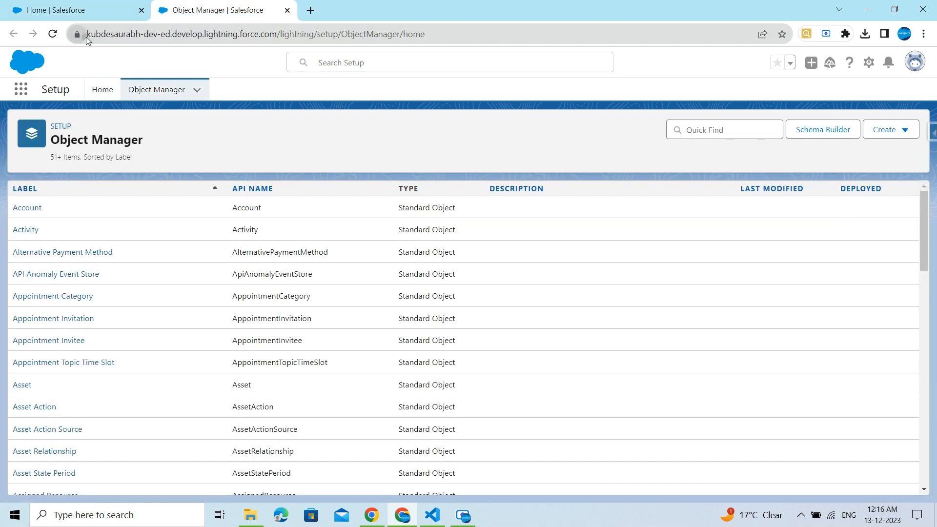
click(104, 37)
click(133, 33)
click(331, 112)
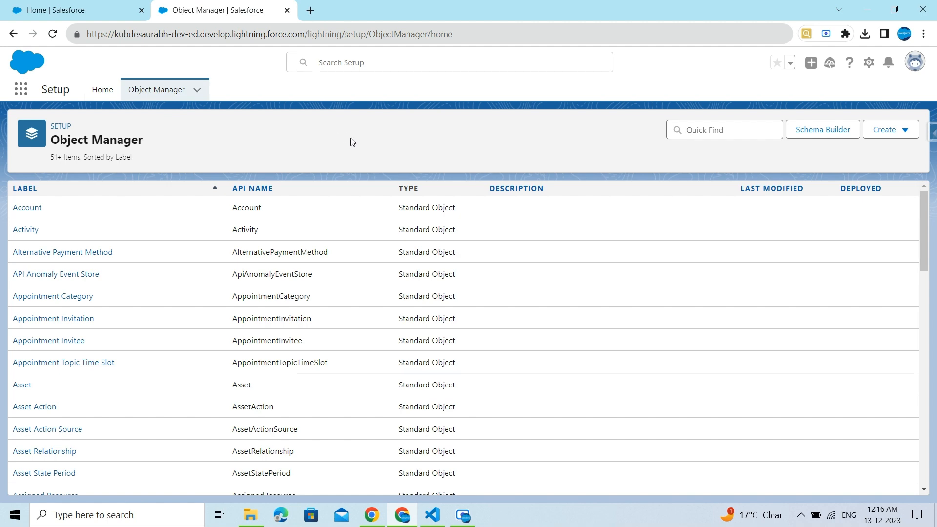
click(114, 5)
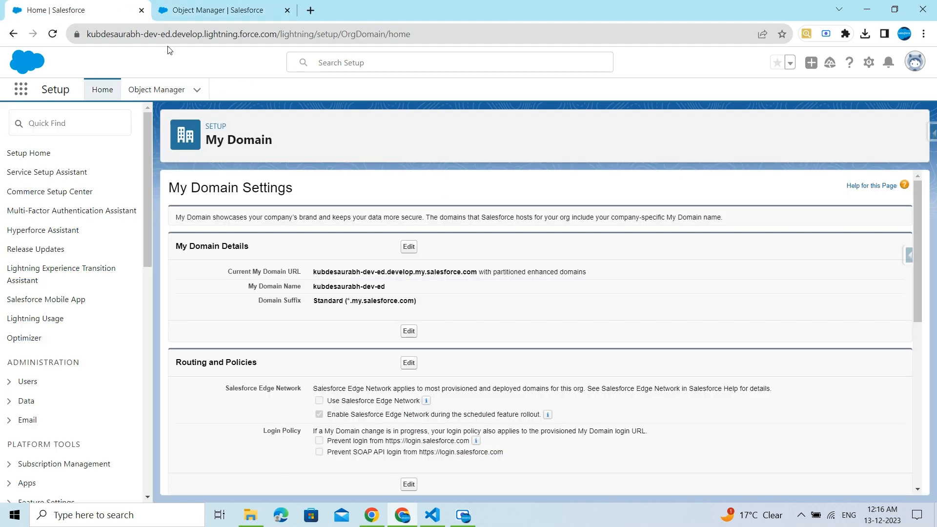
click(210, 10)
key(ctrl+shift+Tab)
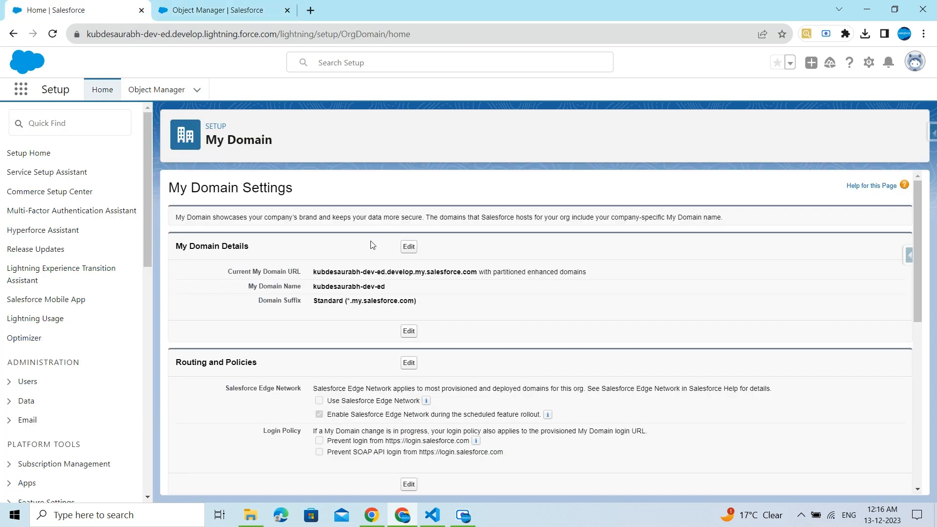